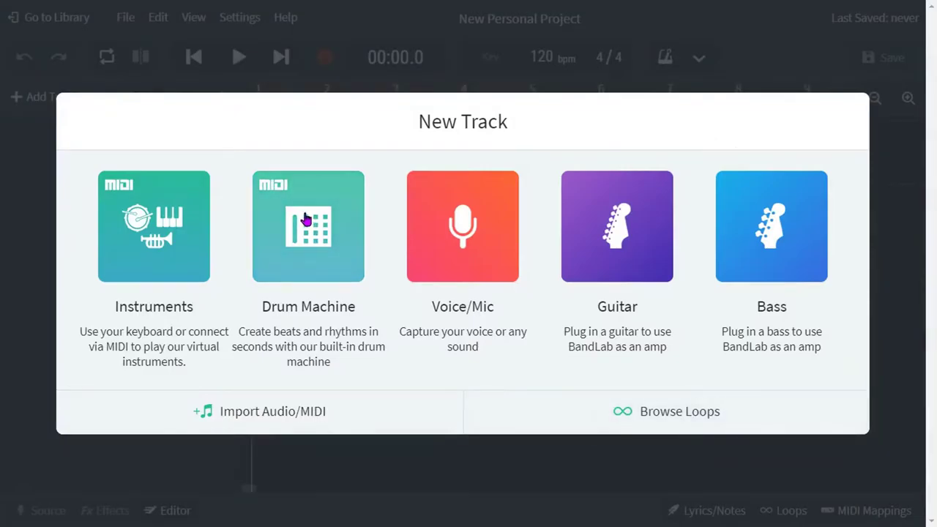
- Add a Drum Machine track with 808 Kit patterns A and B, and play it back
{"action": "left_click", "coordinate": [306, 220]}
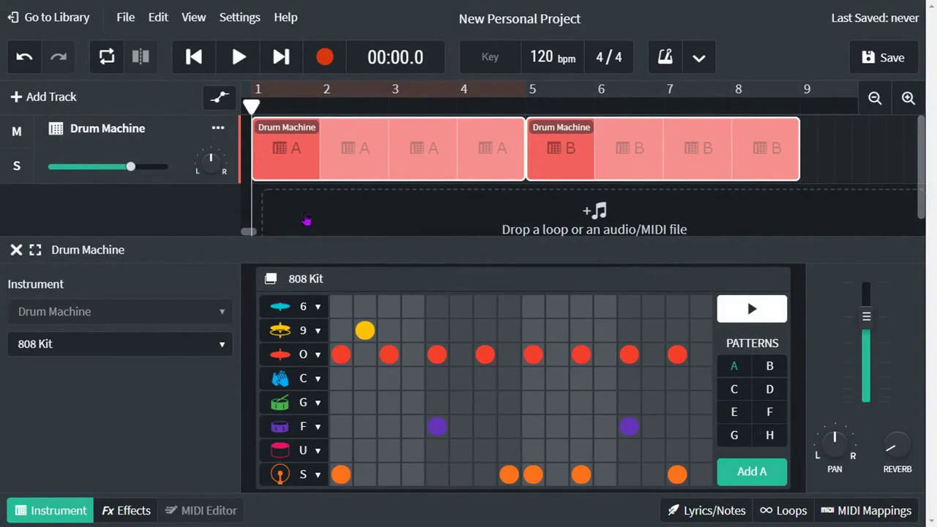
{"action": "left_click", "coordinate": [244, 62]}
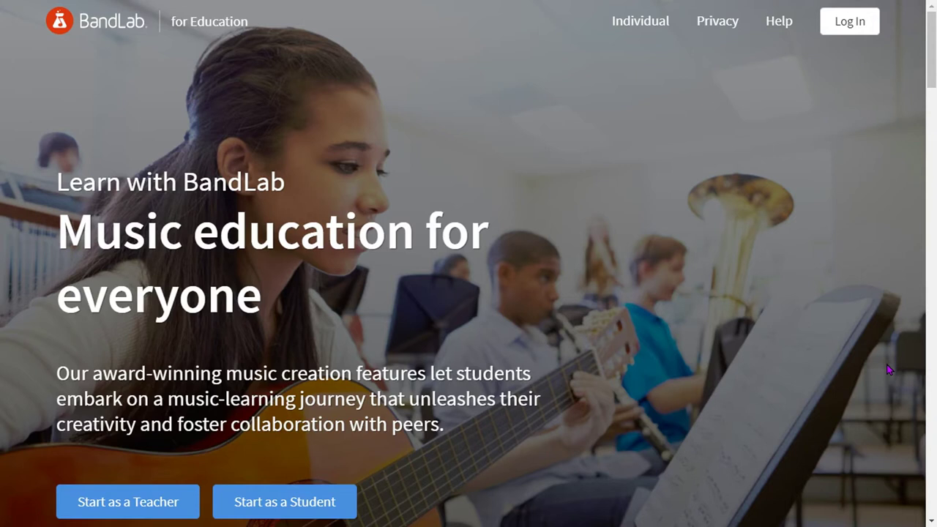
- Sign up as a teacher and create Utopia Middle School with its street address and city
{"action": "left_click", "coordinate": [133, 503]}
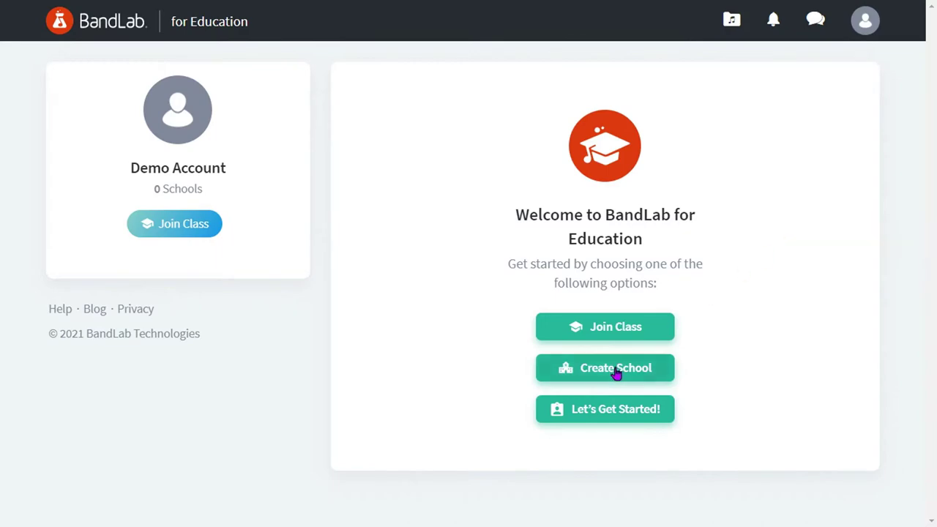
{"action": "left_click", "coordinate": [619, 371]}
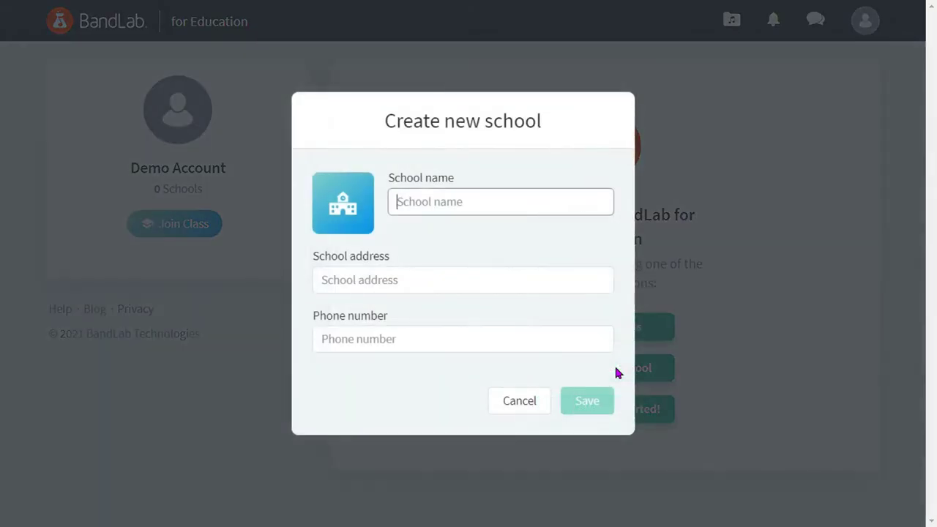
{"action": "type", "text": "Utopia Middle School"}
{"action": "key", "text": "Tab"}
{"action": "type", "text": "123 Main Street"}
{"action": "key", "text": "Tab"}
{"action": "type", "text": "Myrtle Beach, SC 29579"}
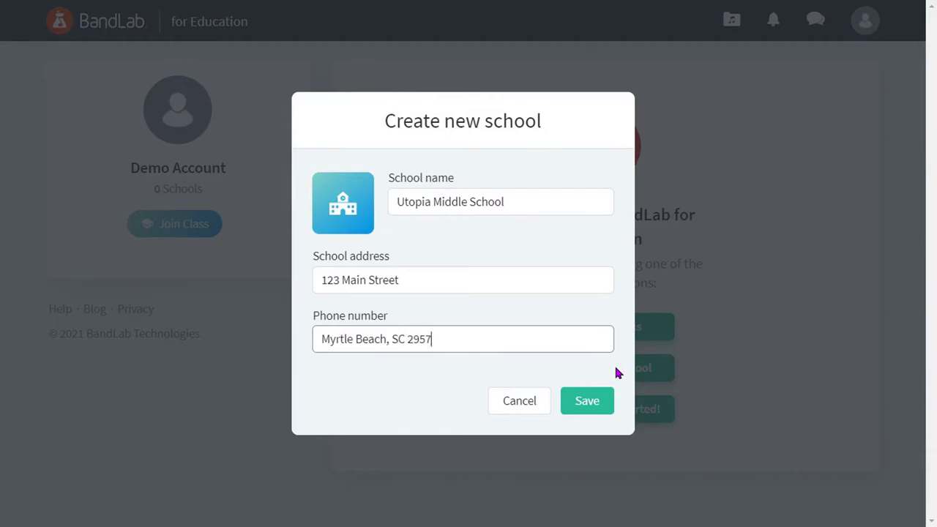
{"action": "key", "text": "Return"}
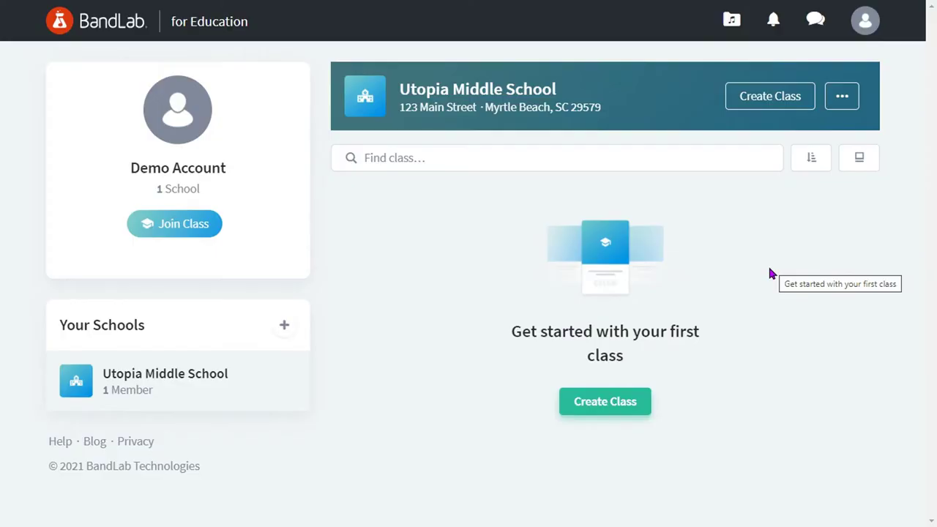
- Create the Demo Class classroom and display its student join code and invite link
{"action": "left_click", "coordinate": [614, 416]}
{"action": "left_click", "coordinate": [536, 221]}
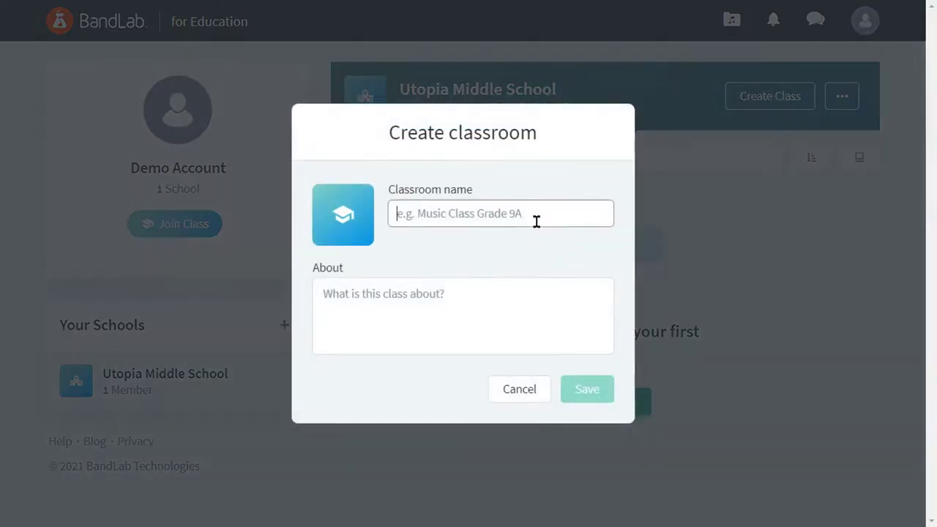
{"action": "type", "text": "Demo Class"}
{"action": "left_click", "coordinate": [539, 328]}
{"action": "left_click", "coordinate": [587, 388]}
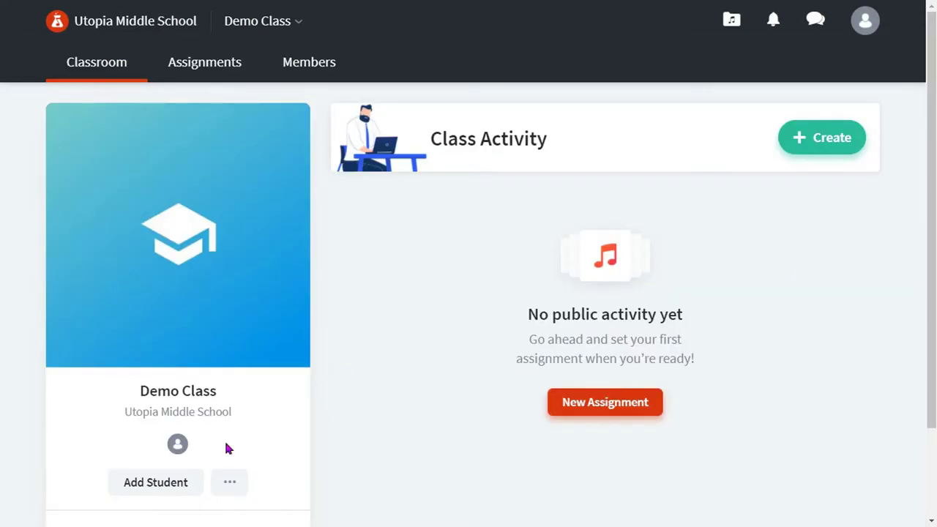
{"action": "left_click", "coordinate": [139, 492]}
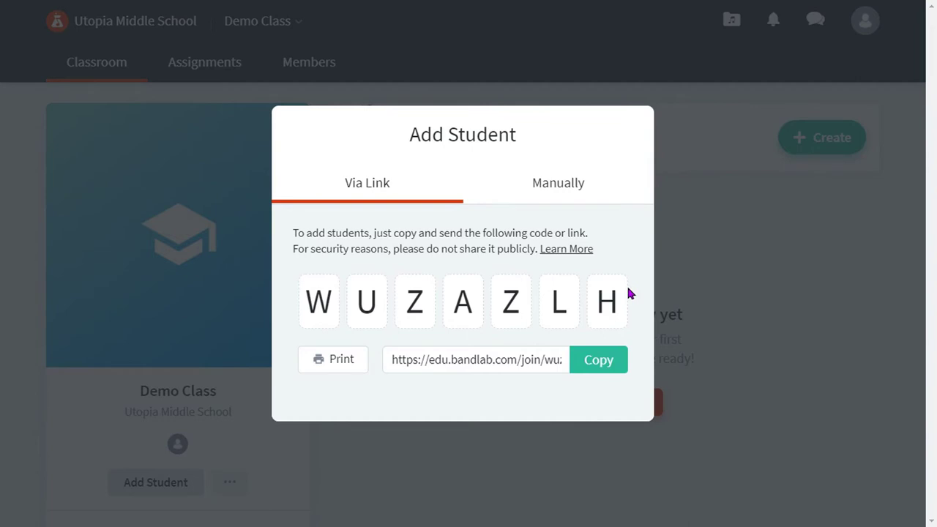
- View the manual email-invite form for students, then close the Add Student window
{"action": "left_click", "coordinate": [575, 185]}
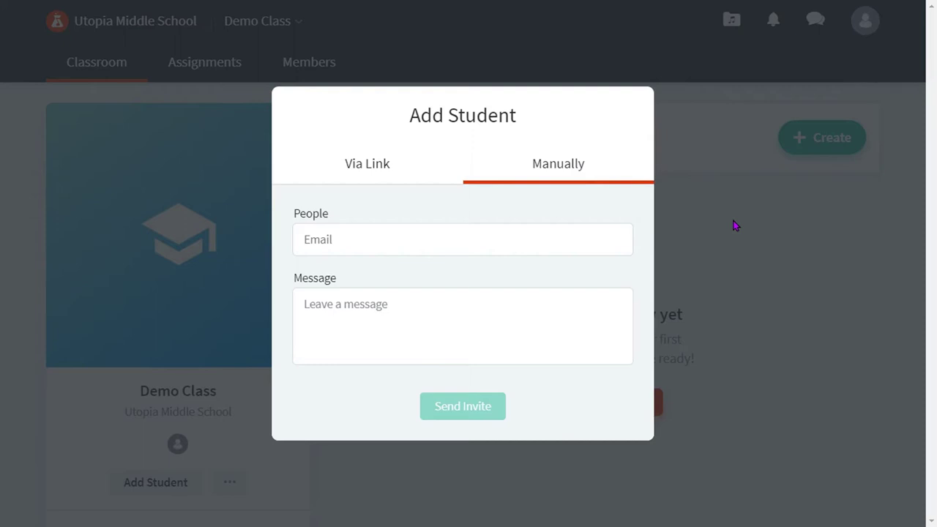
{"action": "left_click", "coordinate": [735, 225]}
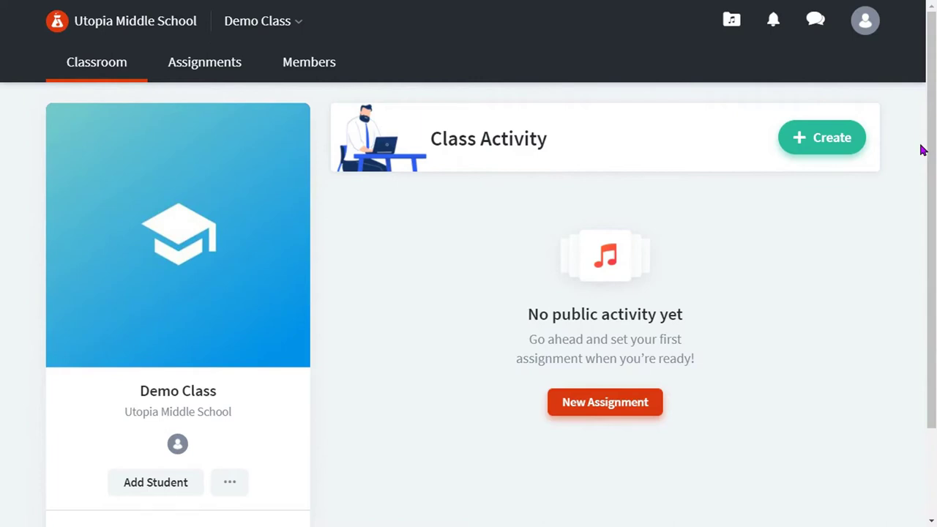
- Publish an untitled 'New Assignment' without a description and bring up its options menu
{"action": "left_click", "coordinate": [626, 414]}
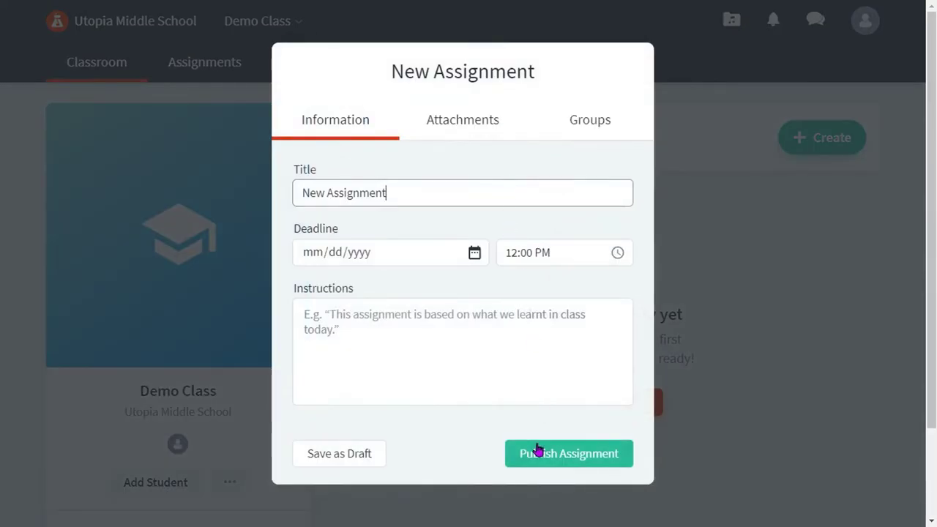
{"action": "left_click", "coordinate": [575, 466]}
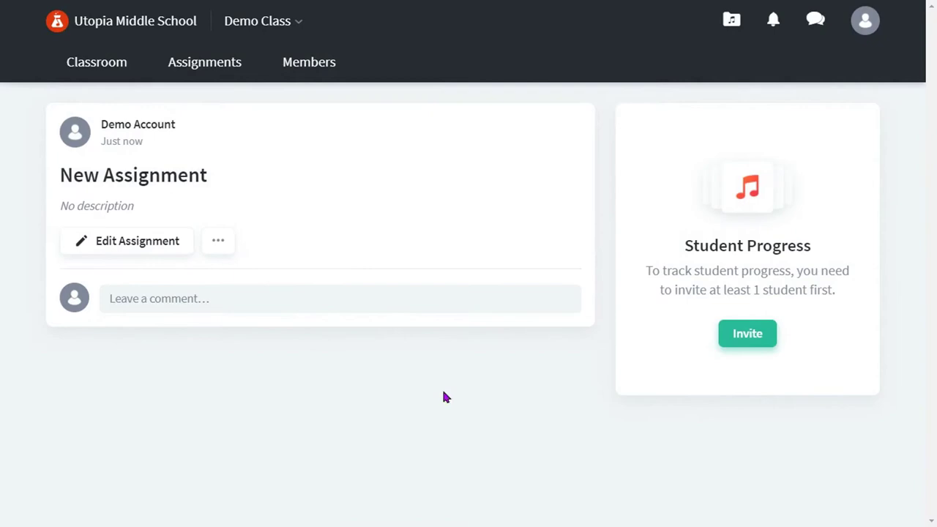
{"action": "left_click", "coordinate": [219, 244]}
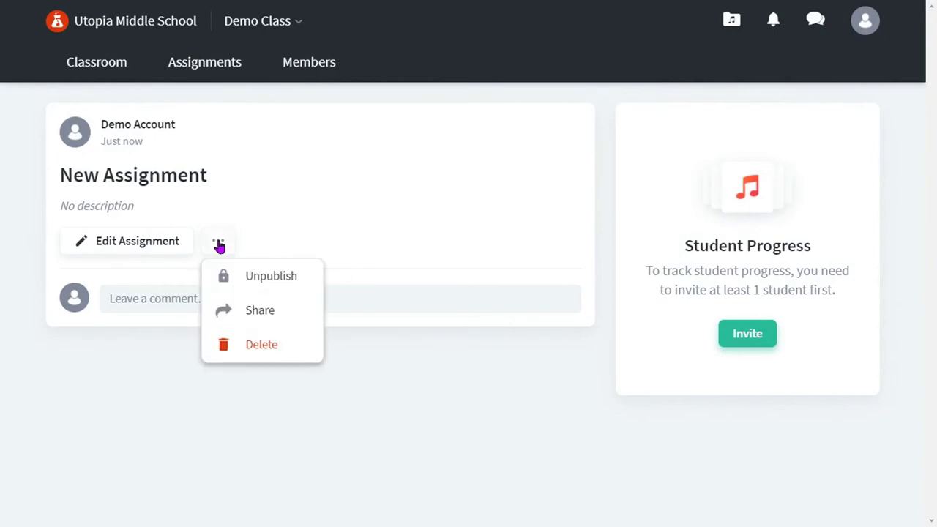
- Choose Share from the assignment's options menu
{"action": "left_click", "coordinate": [256, 322]}
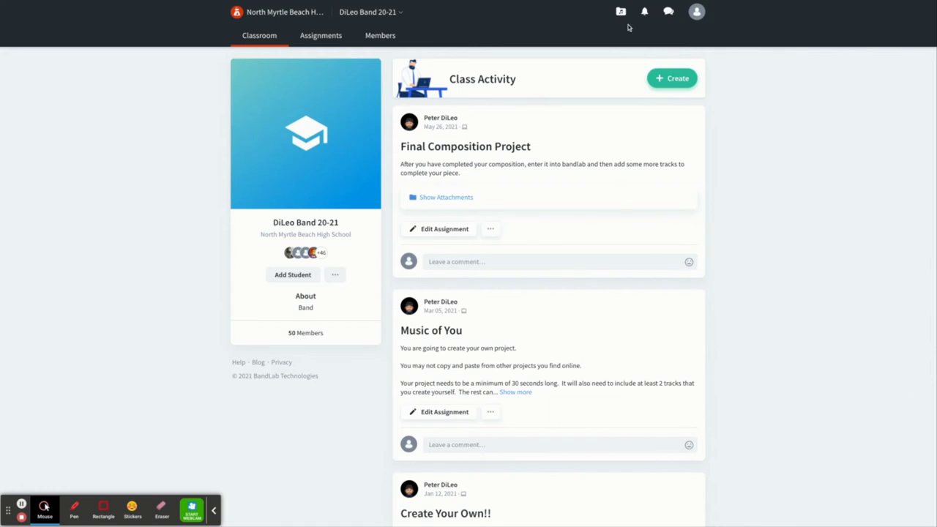
- Start a new personal Mix Editor project from My Library
{"action": "left_click", "coordinate": [621, 13]}
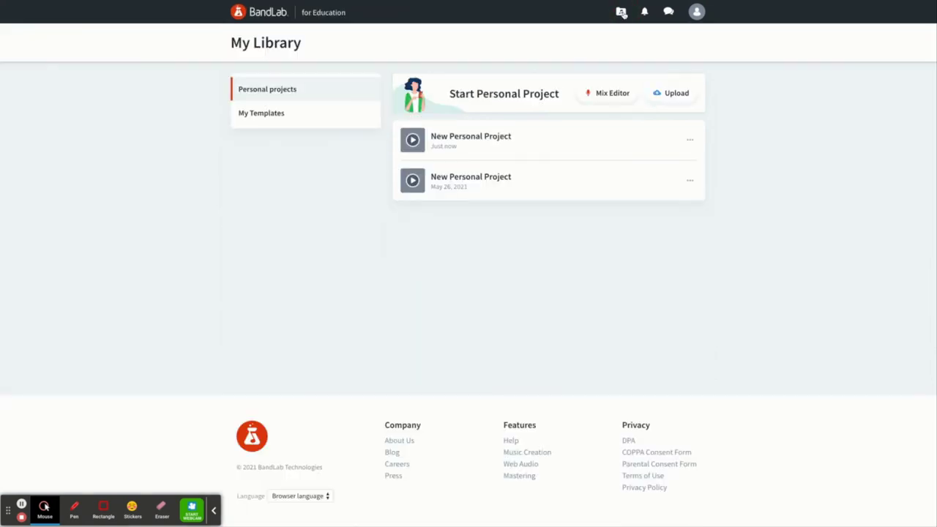
{"action": "left_click", "coordinate": [601, 100]}
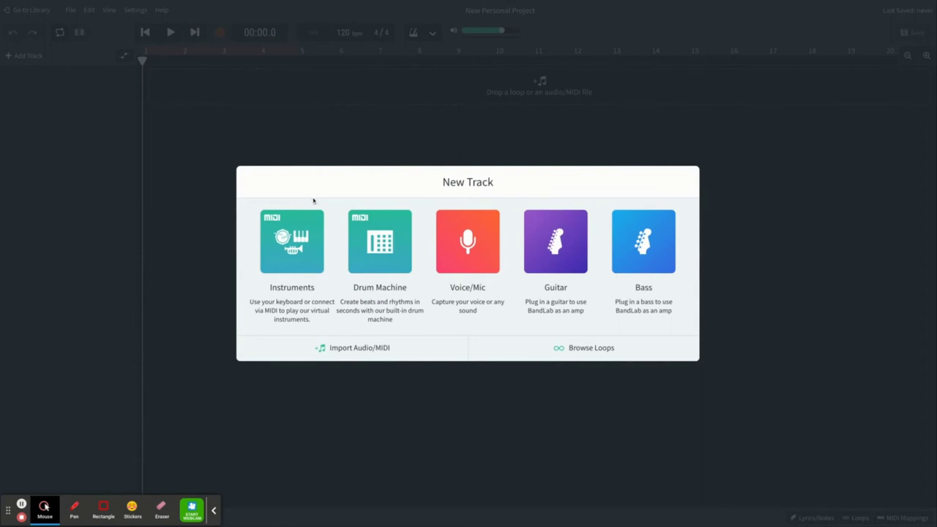
{"action": "left_click_drag", "start_coordinate": [313, 198], "coordinate": [236, 170]}
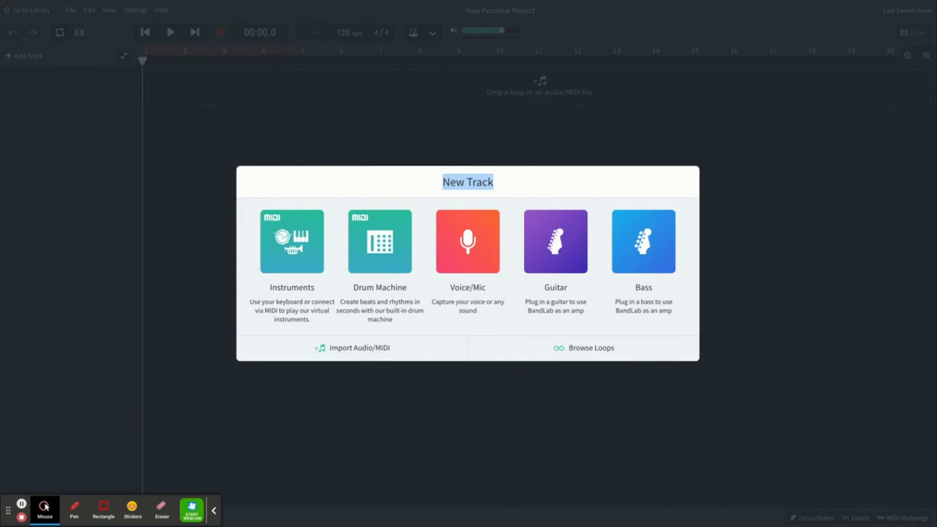
{"action": "left_click", "coordinate": [266, 174]}
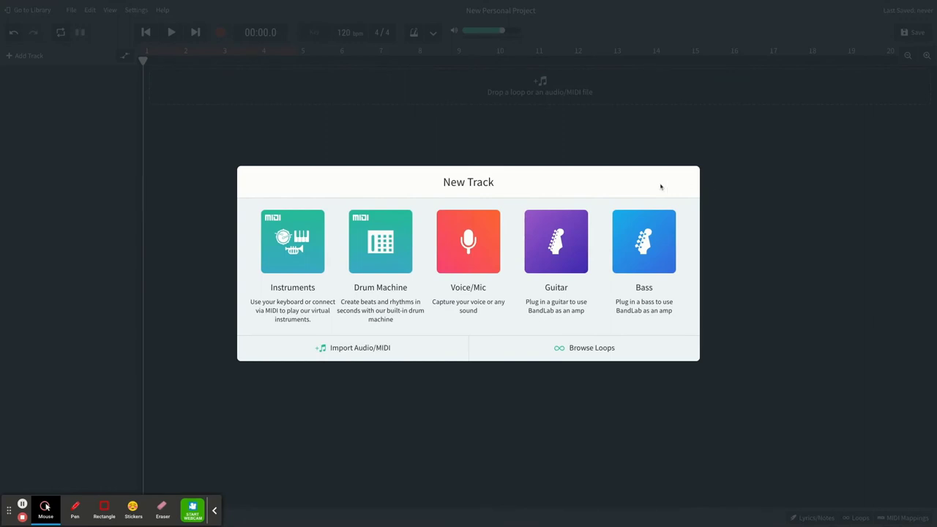
- Add a Voice/Mic track and record a roughly 12-second voice take
{"action": "left_click", "coordinate": [483, 231]}
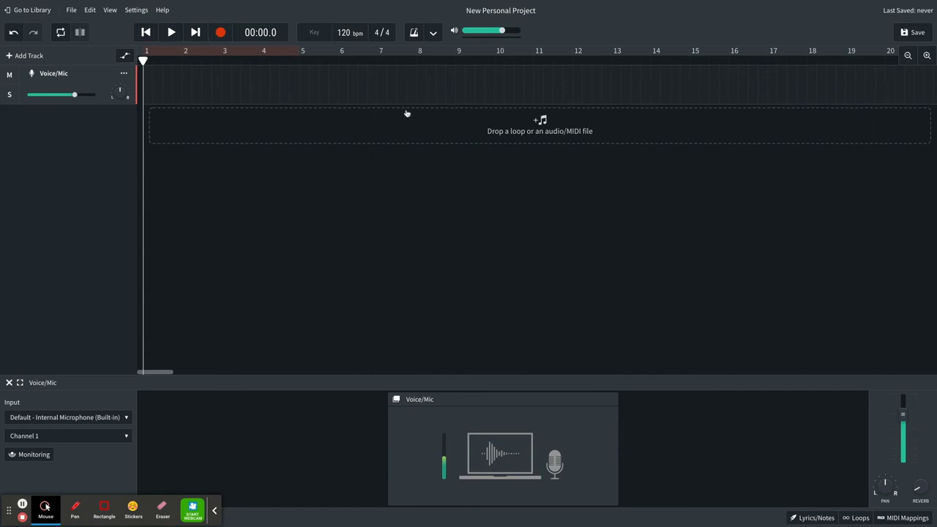
{"action": "left_click", "coordinate": [220, 32]}
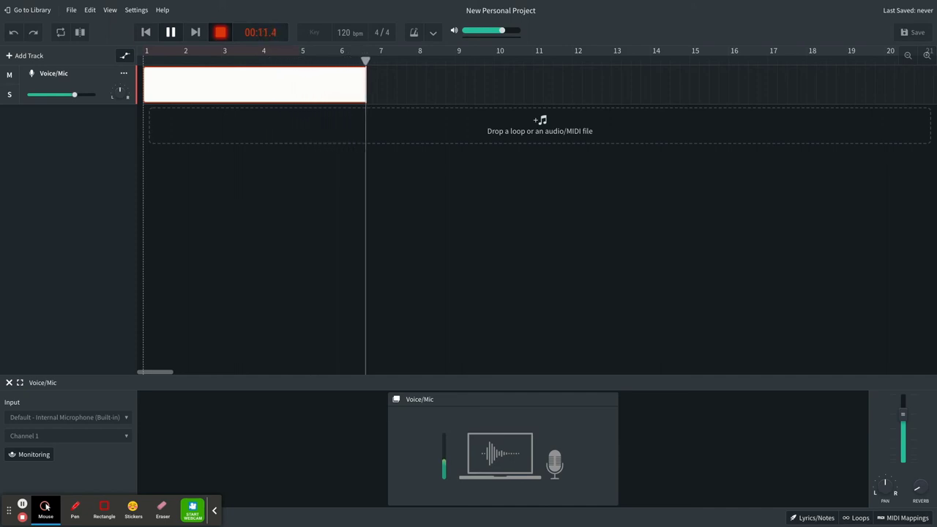
{"action": "key", "text": "space"}
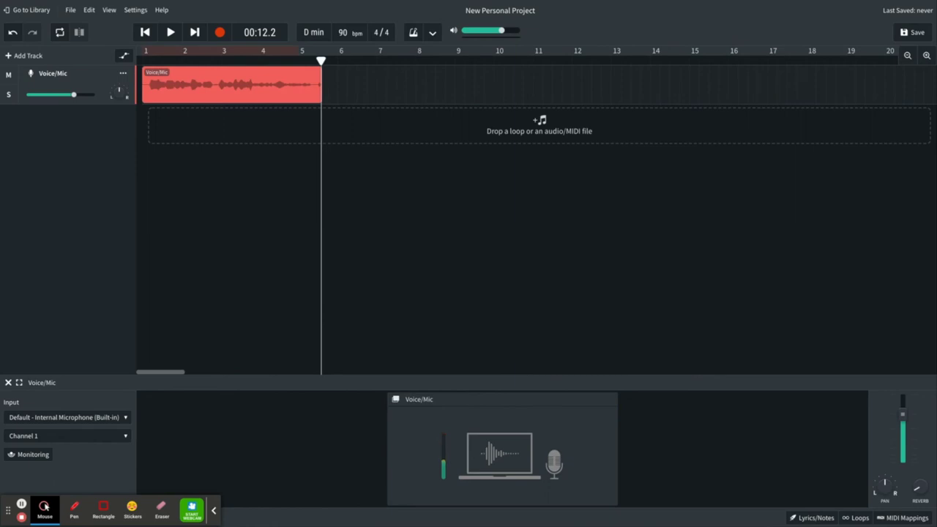
- Browse the loop library and pick the Thrash Metal Bass Intro 02 loop
{"action": "left_click", "coordinate": [22, 57]}
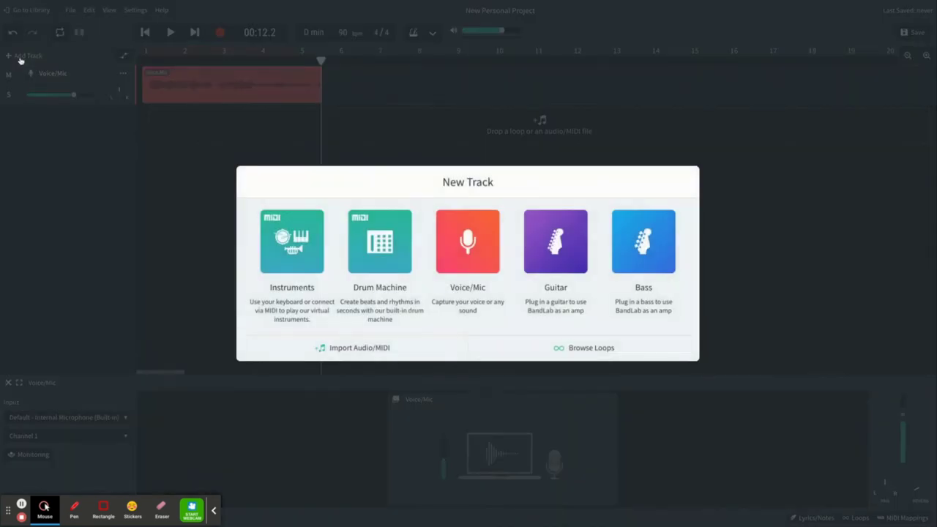
{"action": "left_click", "coordinate": [584, 349]}
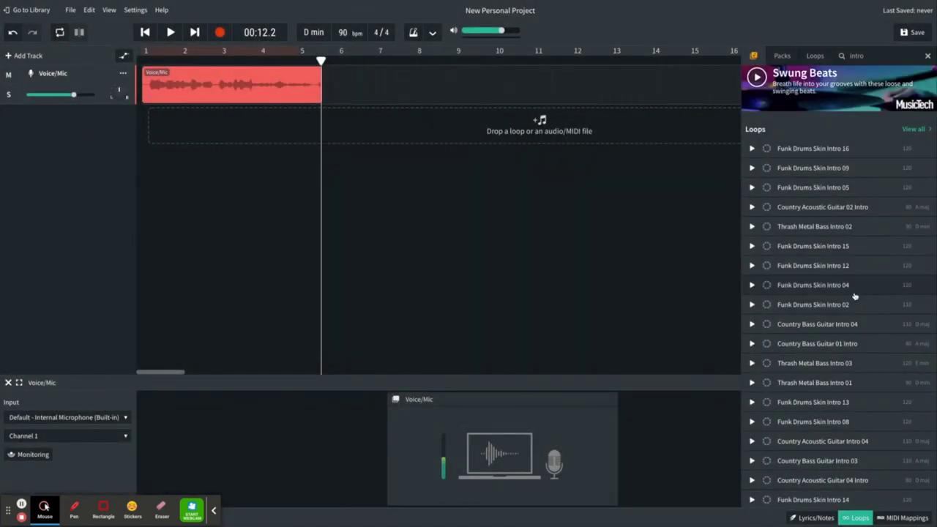
{"action": "left_click", "coordinate": [834, 232]}
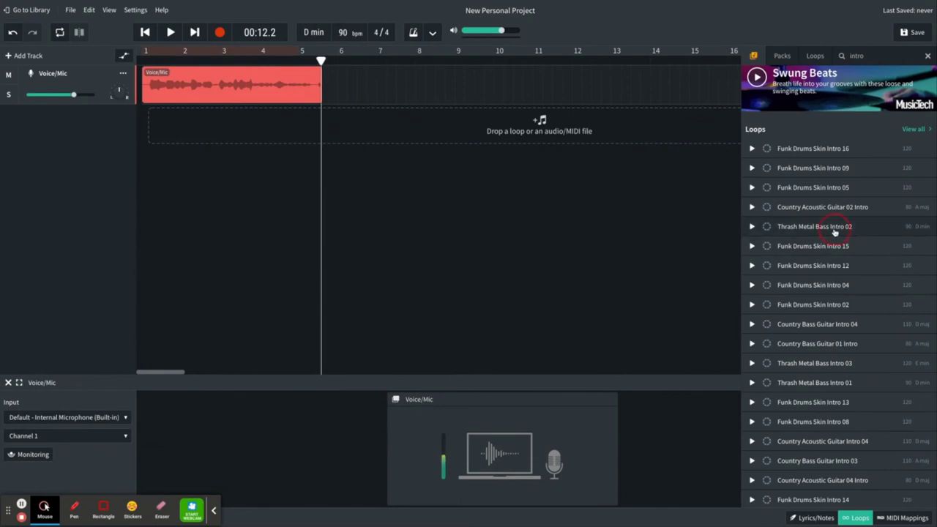
- Place the Thrash Metal Bass Intro 02 loop at bar 1 and shift the voice clip to bar 3
{"action": "left_click_drag", "start_coordinate": [835, 232], "coordinate": [217, 124]}
{"action": "left_click", "coordinate": [215, 137]}
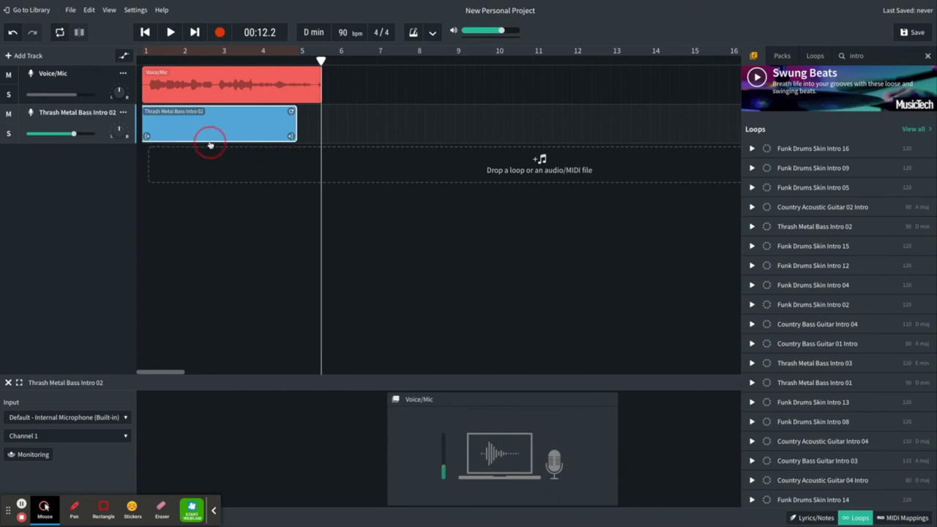
{"action": "left_click", "coordinate": [199, 120]}
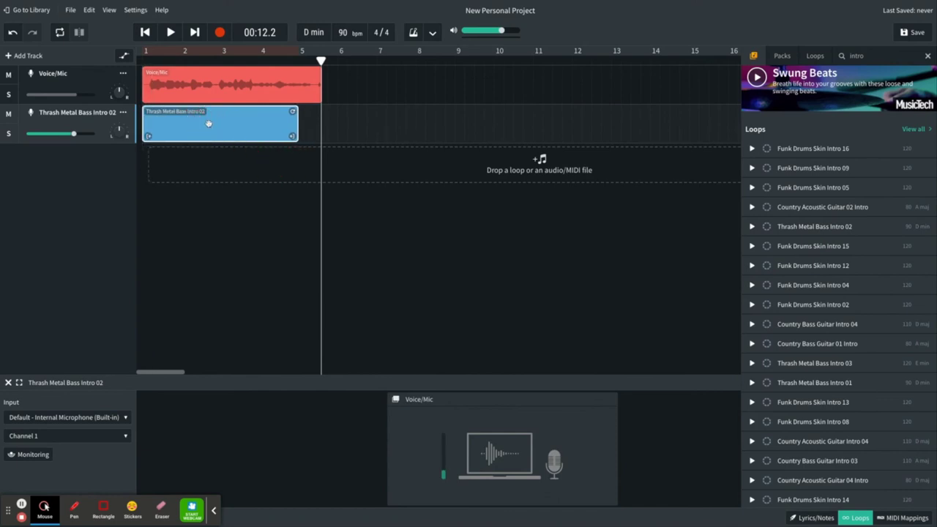
{"action": "left_click", "coordinate": [174, 74]}
{"action": "left_click_drag", "start_coordinate": [174, 74], "coordinate": [252, 75]}
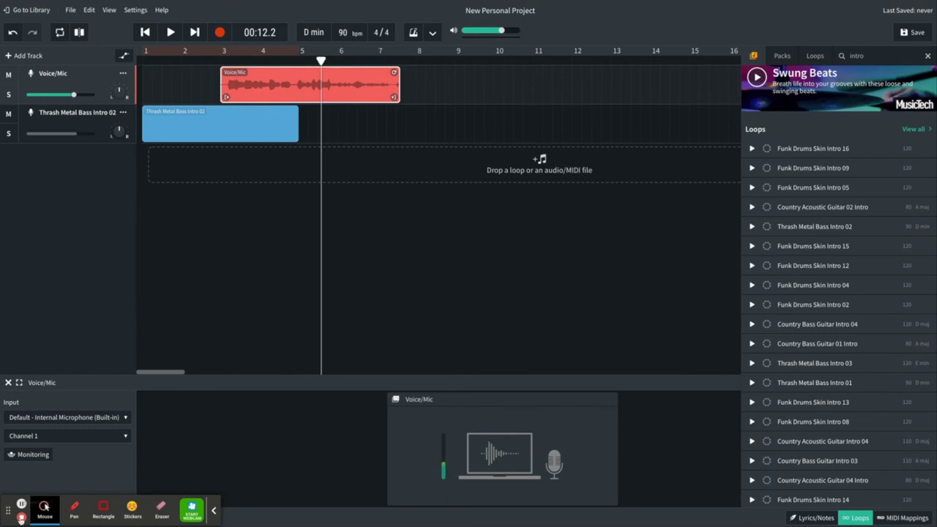
{"action": "left_click", "coordinate": [107, 36]}
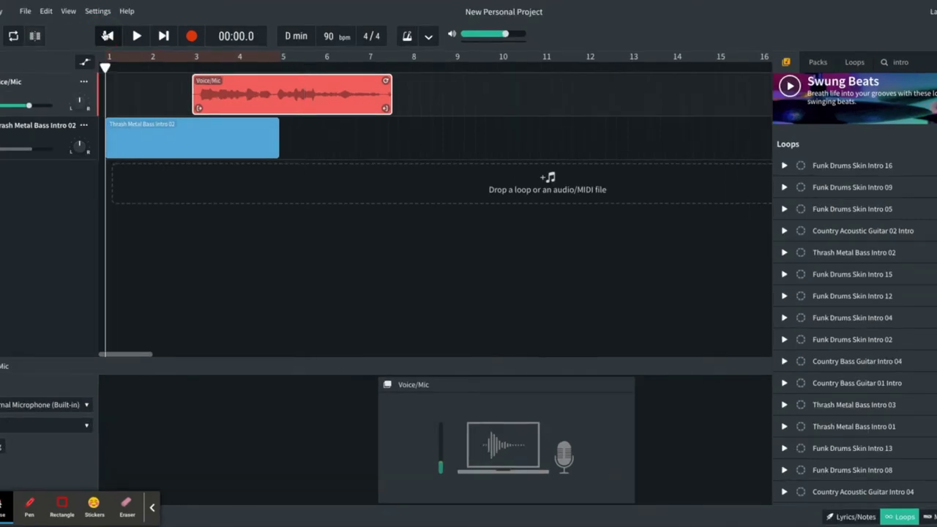
{"action": "key", "text": "space"}
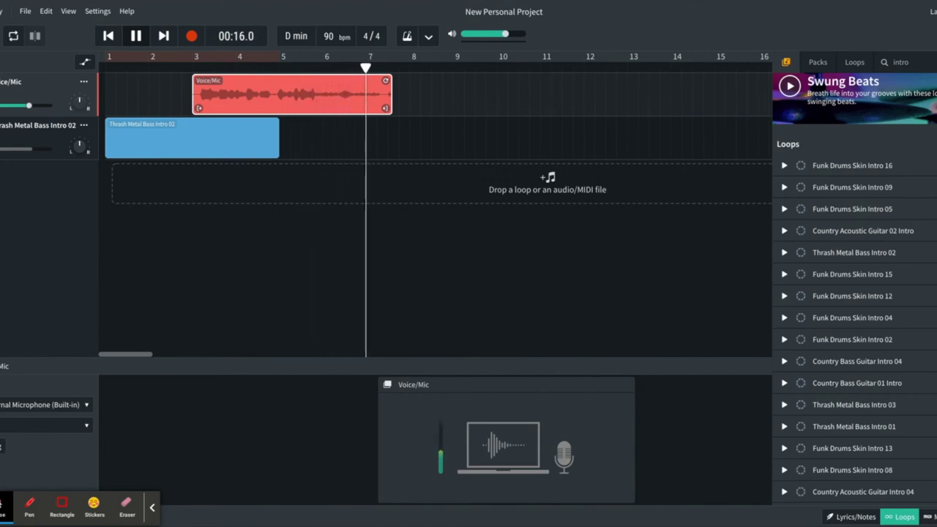
{"action": "key", "text": "space"}
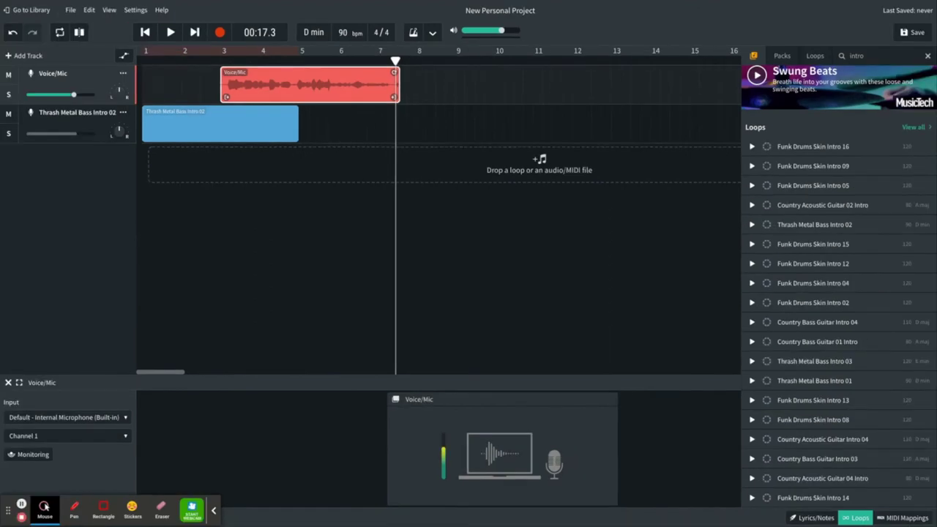
- Bring up the New Track choices, then dismiss them without adding a track
{"action": "left_click", "coordinate": [15, 57]}
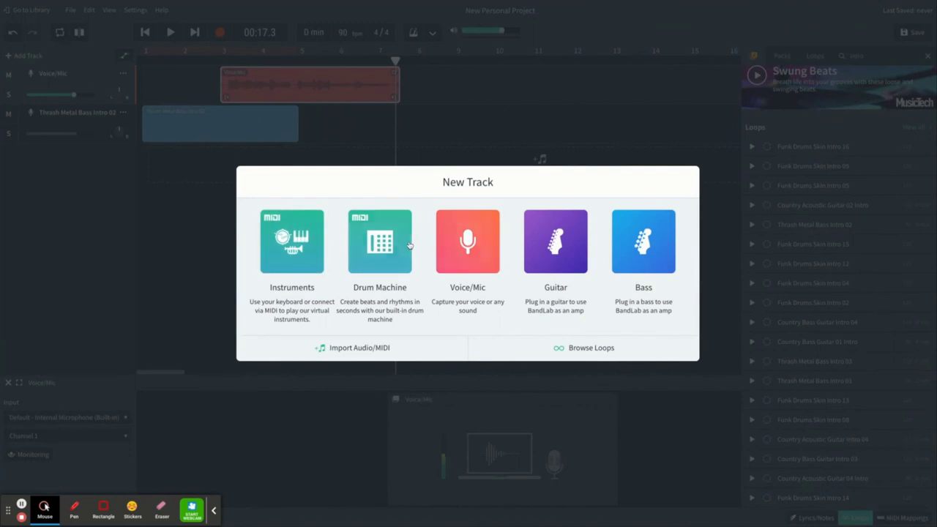
{"action": "left_click", "coordinate": [581, 141]}
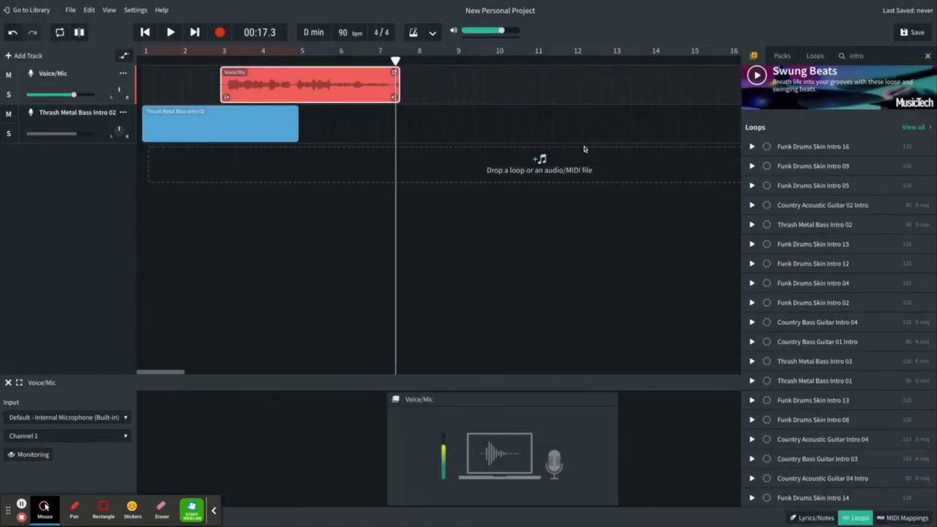